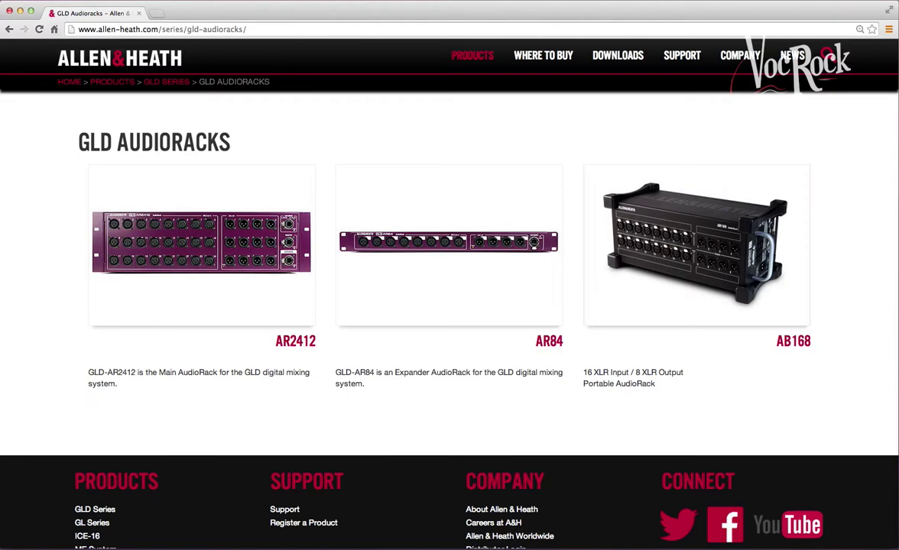
Close Chrome and open the I/O screen, checking dSNAKE EXP before settling on dSNAKE
{"action": "left_click", "coordinate": [10, 10]}
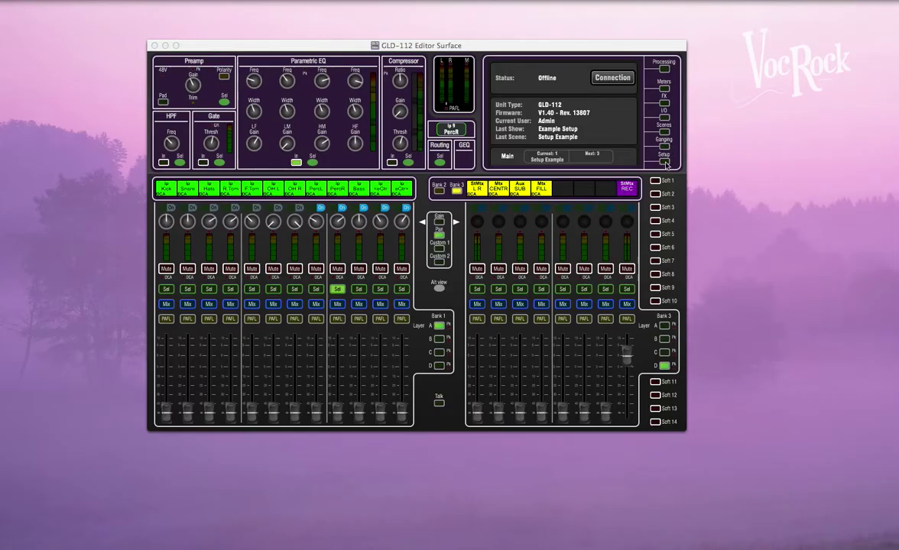
{"action": "left_click", "coordinate": [664, 112]}
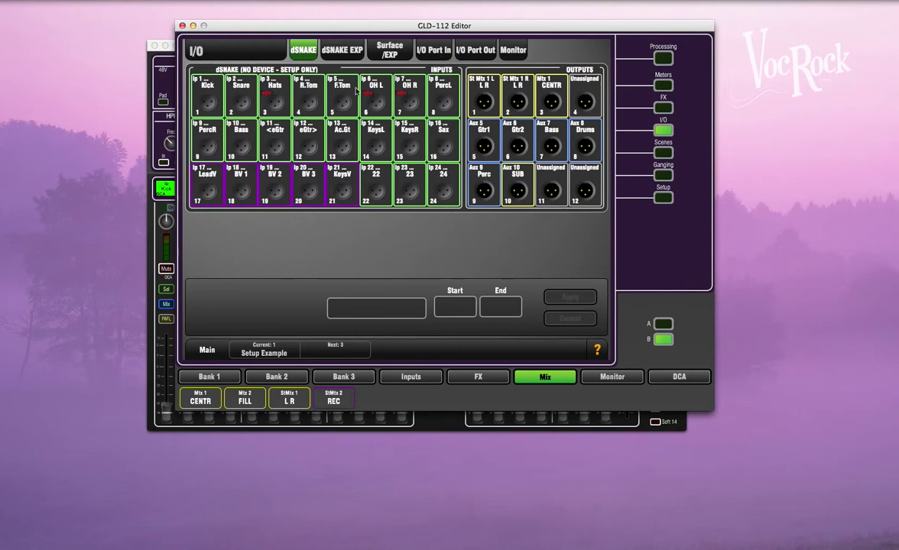
{"action": "left_click", "coordinate": [337, 51]}
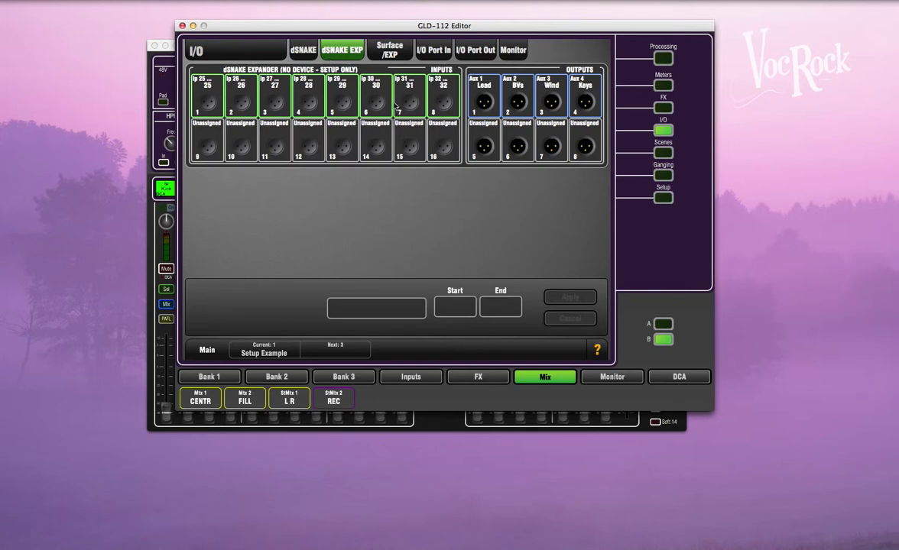
{"action": "left_click", "coordinate": [303, 51]}
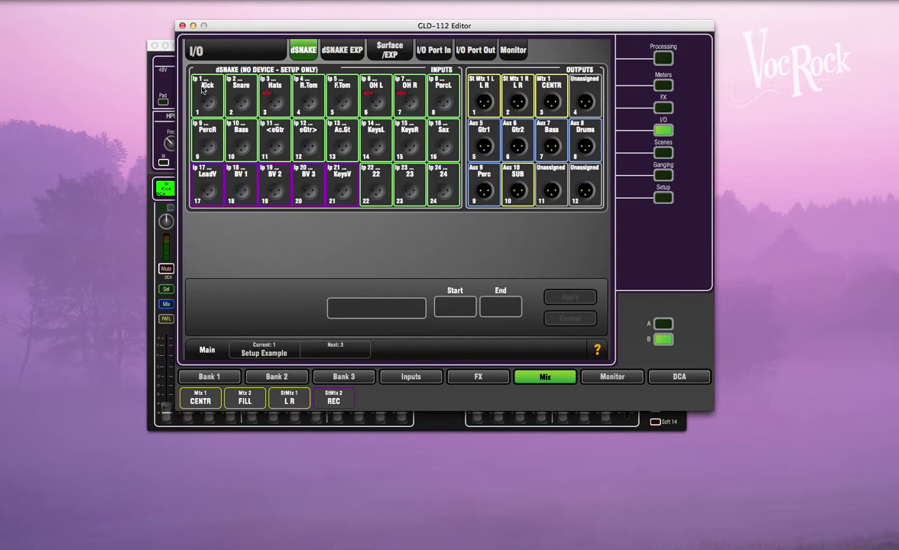
Patch dSNAKE sockets 1 through 24 to inputs 1–24 as a single range
{"action": "left_click", "coordinate": [205, 89]}
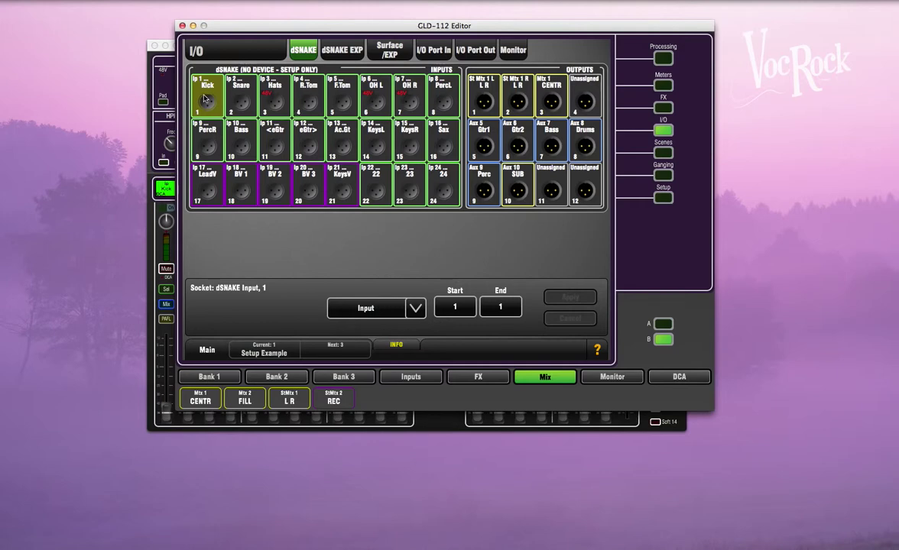
{"action": "left_click_drag", "start_coordinate": [463, 283], "coordinate": [488, 219]}
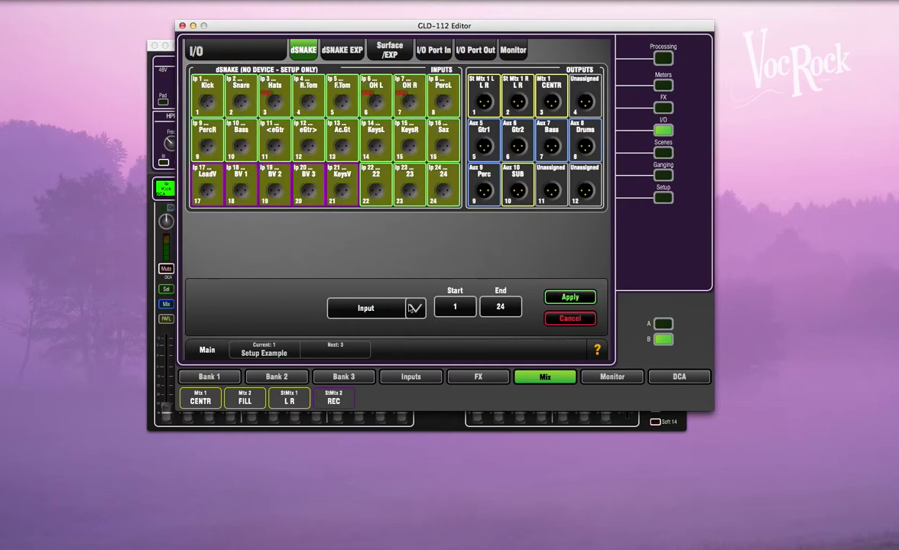
{"action": "left_click", "coordinate": [590, 303]}
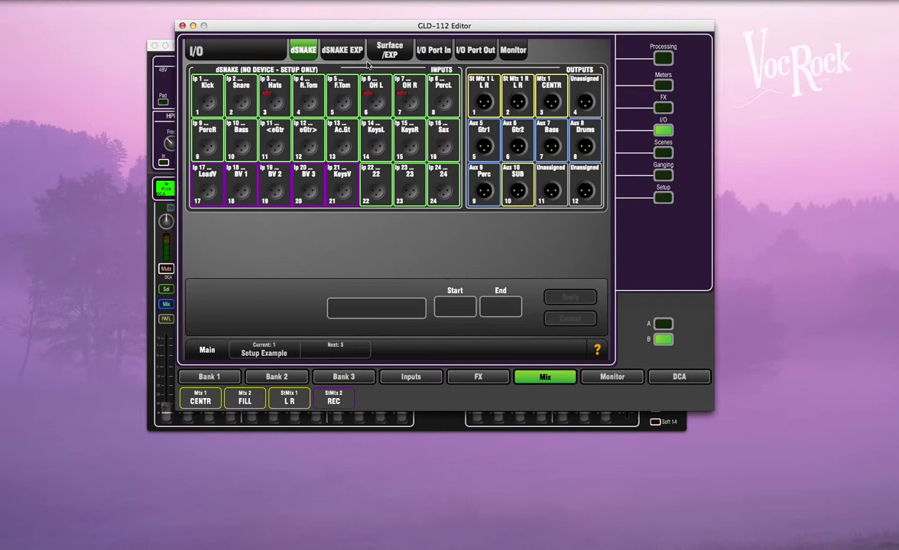
Compare the dSNAKE and dSNAKE EXP patches, ending on the expander's inputs 25–32 and Aux 1–4
{"action": "left_click", "coordinate": [340, 52]}
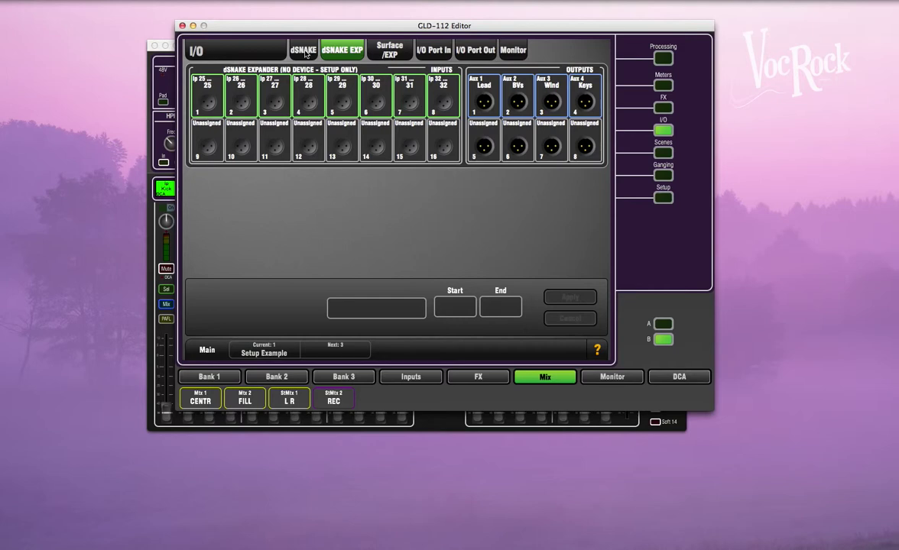
{"action": "left_click", "coordinate": [306, 53]}
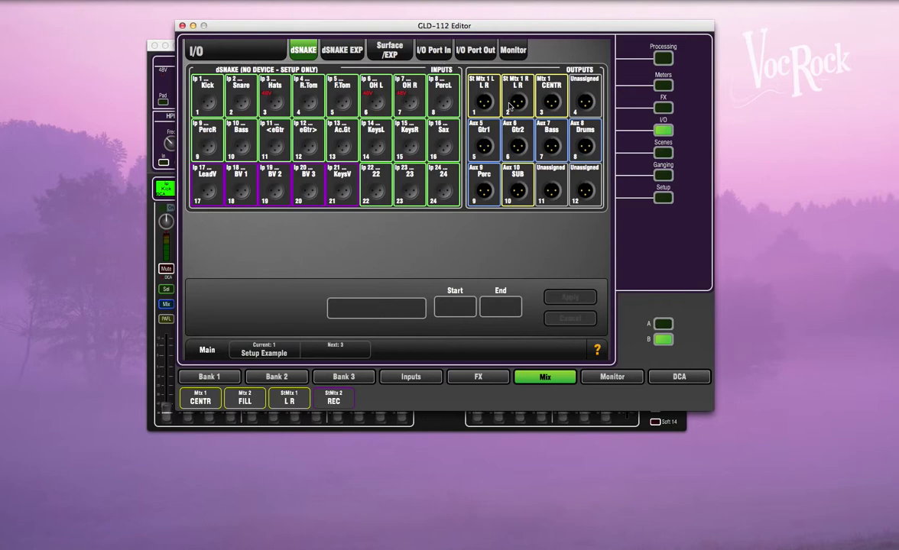
{"action": "left_click", "coordinate": [341, 51]}
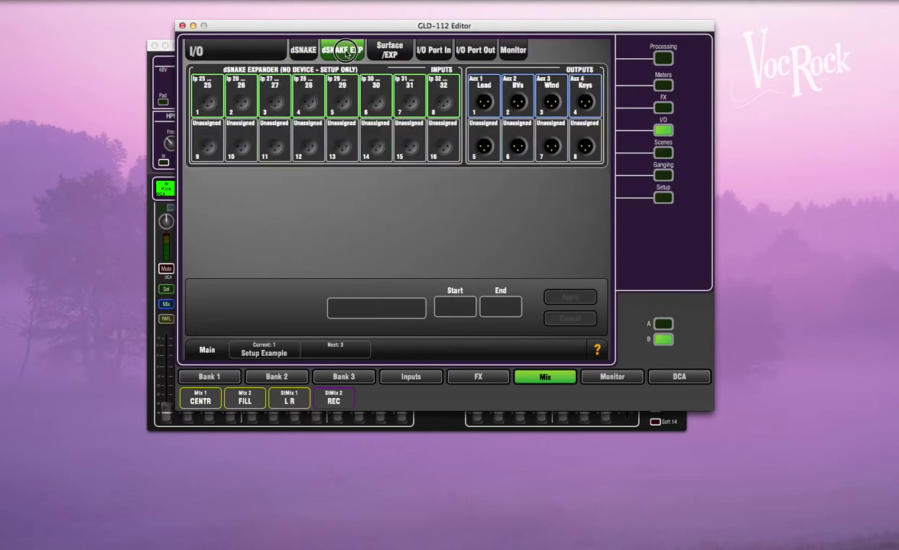
{"action": "left_click", "coordinate": [310, 51]}
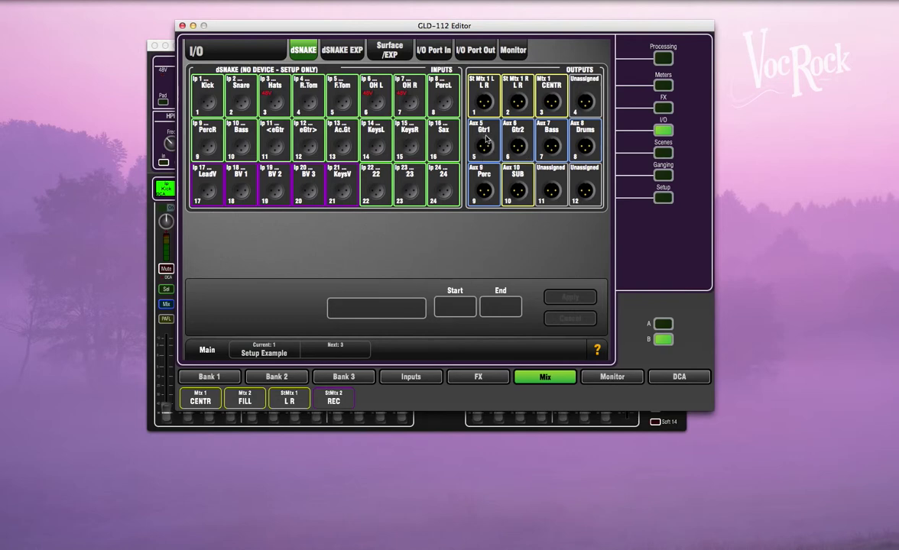
{"action": "left_click", "coordinate": [330, 48]}
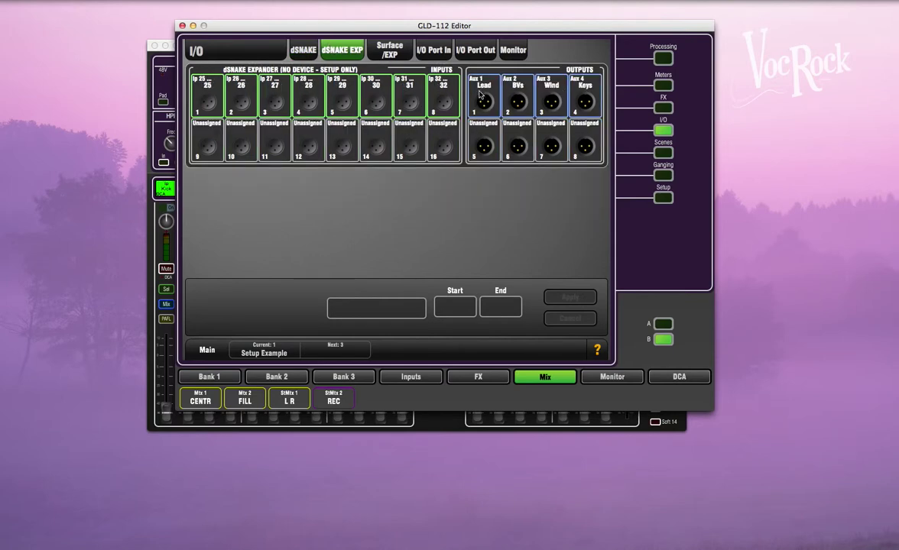
On the dSNAKE page, check output sockets 1–3 and 10 (Aux 10 SUB), then select socket 11
{"action": "left_click", "coordinate": [303, 53]}
{"action": "left_click", "coordinate": [545, 176]}
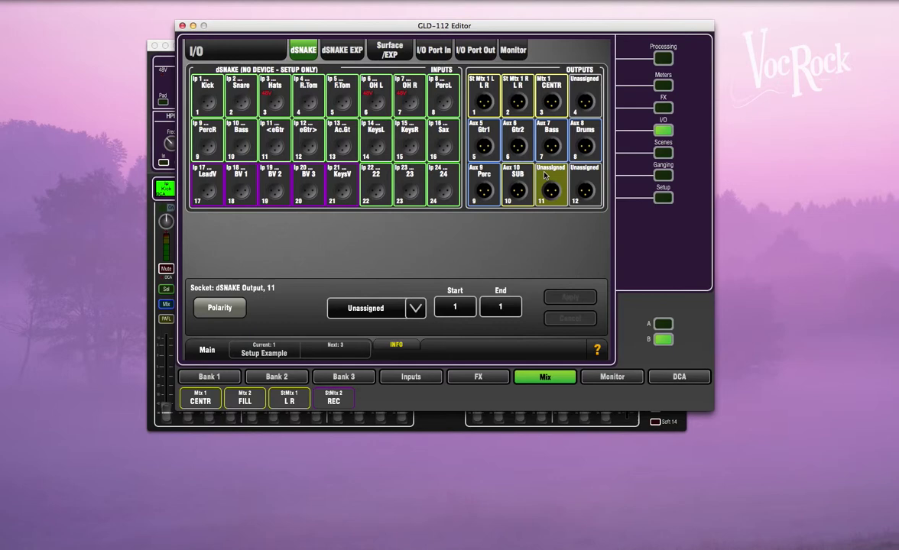
{"action": "left_click", "coordinate": [489, 98]}
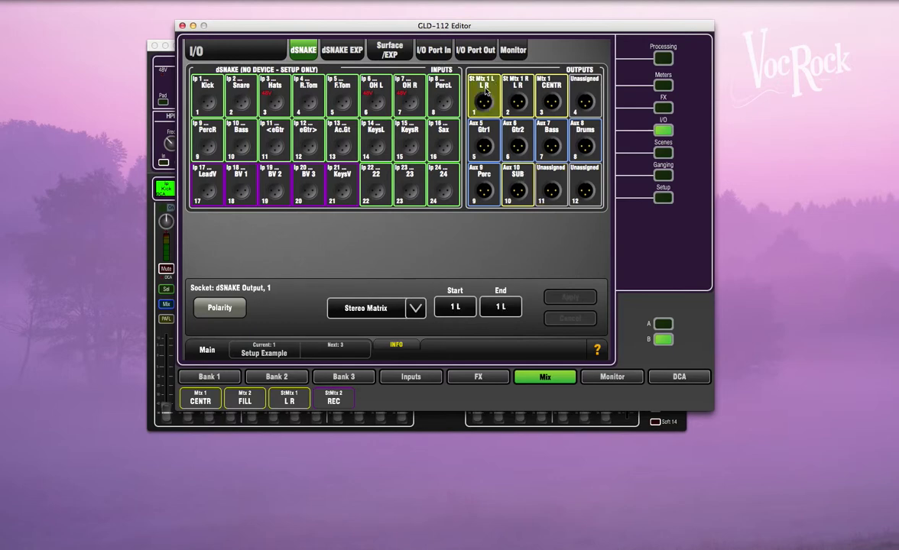
{"action": "left_click", "coordinate": [518, 100]}
{"action": "left_click", "coordinate": [552, 100]}
{"action": "left_click", "coordinate": [518, 188]}
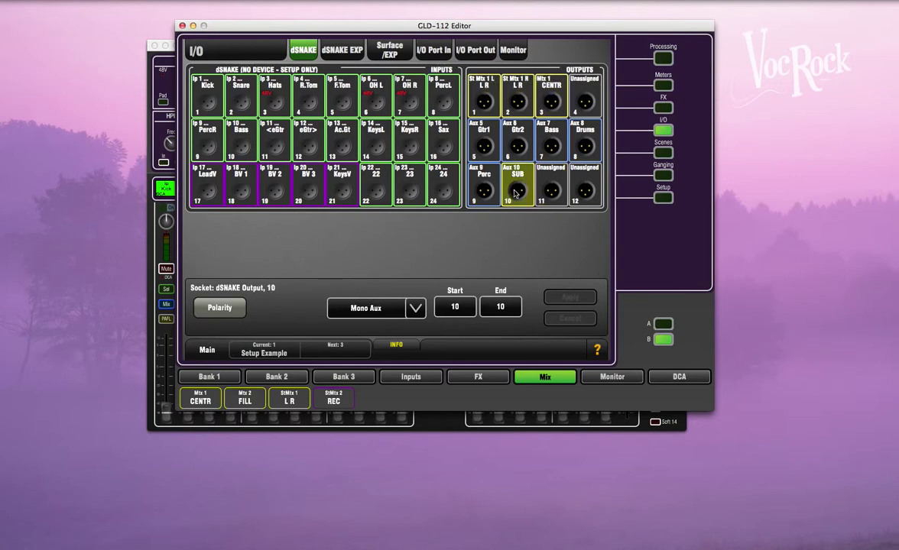
{"action": "left_click", "coordinate": [551, 191]}
Patch output socket 11 to Mono Aux 10 (SUB) and apply
{"action": "left_click", "coordinate": [374, 310]}
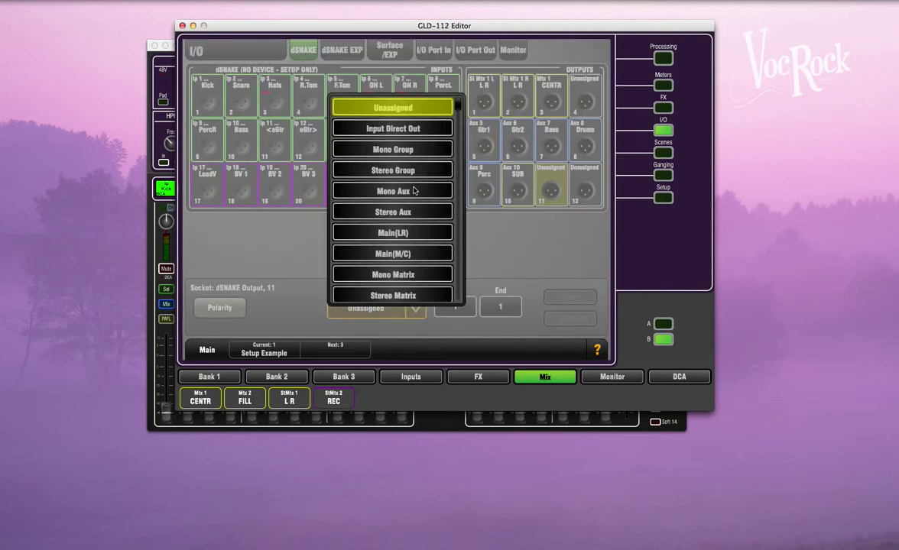
{"action": "scroll", "coordinate": [413, 190], "scroll_direction": "down", "scroll_amount": 5}
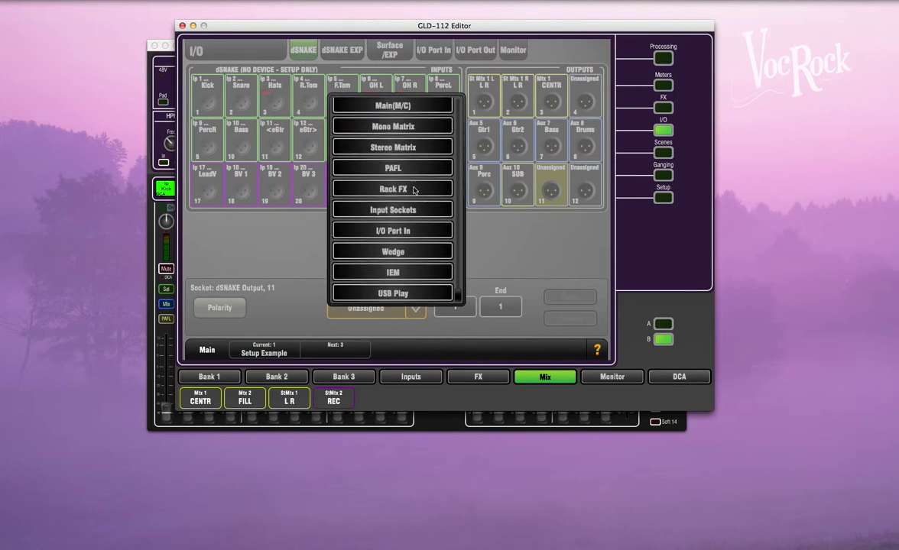
{"action": "scroll", "coordinate": [417, 217], "scroll_direction": "up", "scroll_amount": 5}
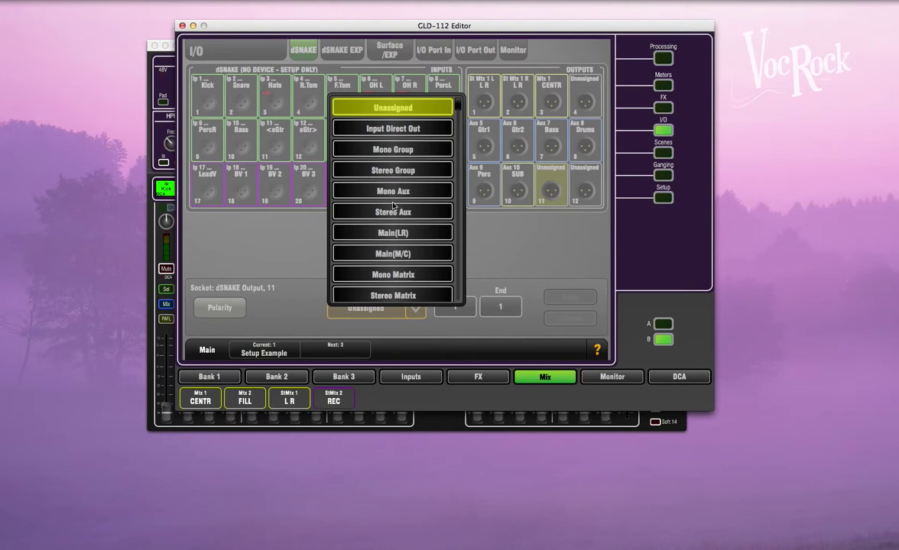
{"action": "left_click", "coordinate": [392, 196]}
{"action": "left_click_drag", "start_coordinate": [482, 315], "coordinate": [429, 221]}
{"action": "left_click", "coordinate": [570, 297]}
{"action": "left_click", "coordinate": [539, 195]}
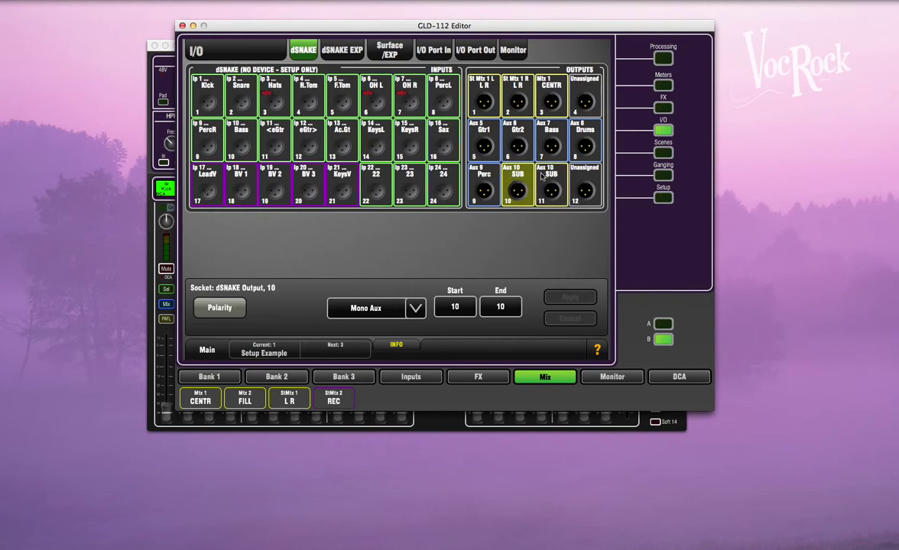
{"action": "left_click", "coordinate": [385, 182]}
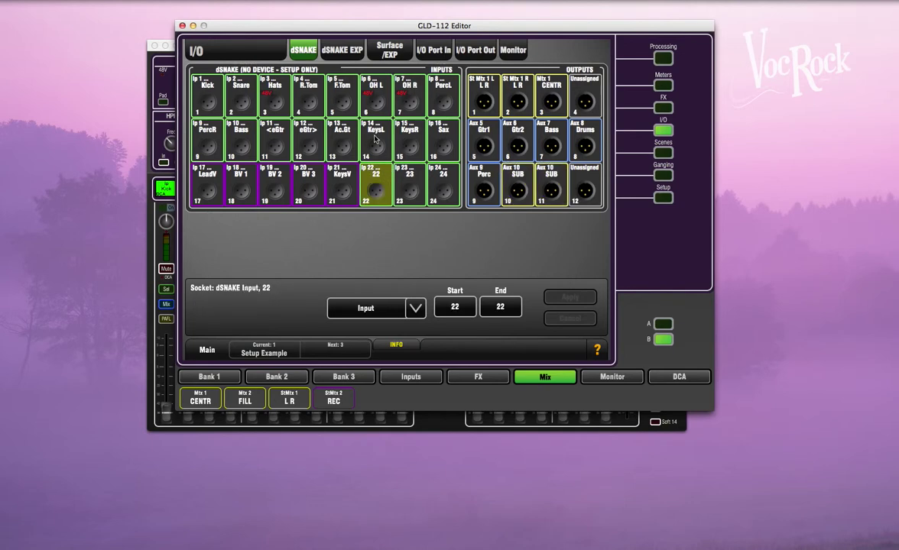
{"action": "left_click", "coordinate": [375, 138]}
{"action": "left_click", "coordinate": [337, 133]}
{"action": "left_click", "coordinate": [342, 178]}
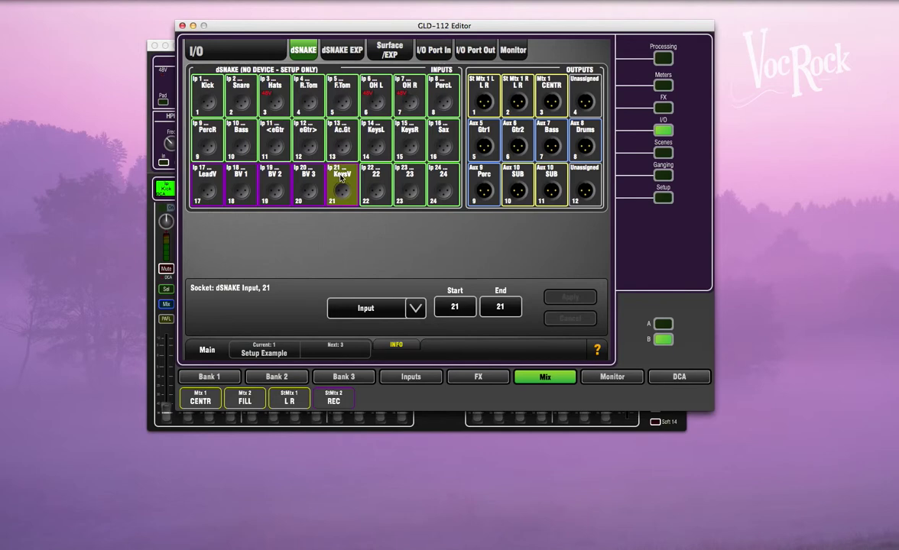
{"action": "left_click", "coordinate": [342, 178]}
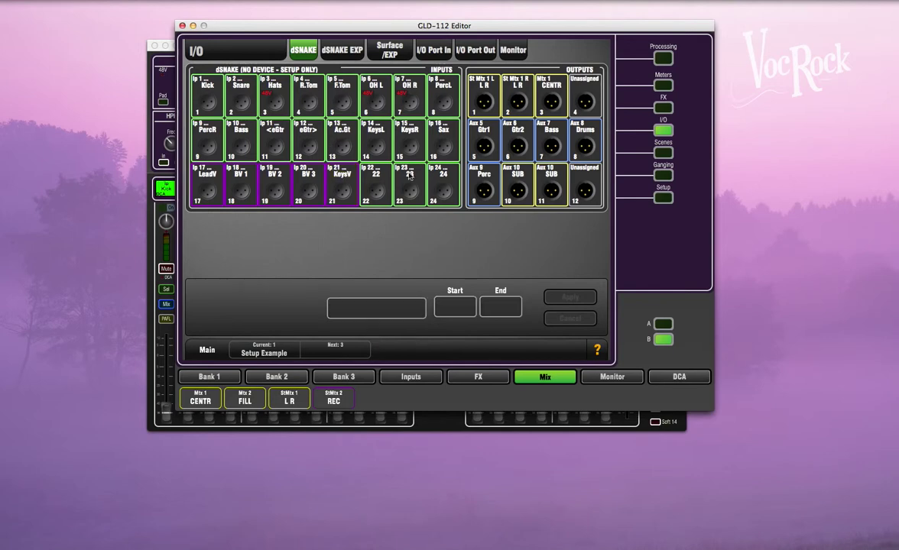
{"action": "left_click", "coordinate": [527, 183]}
{"action": "left_click", "coordinate": [555, 181]}
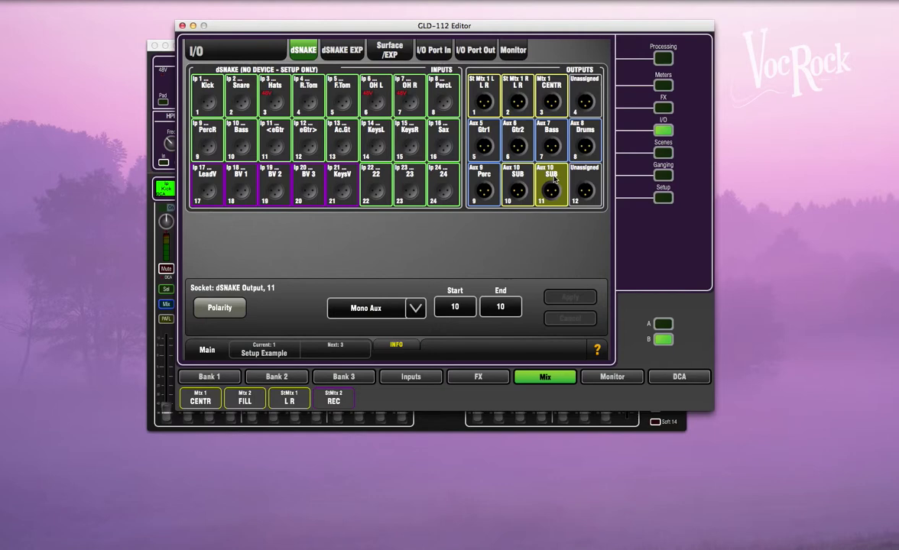
Show the Surface/EXP patch and review local inputs 41–48, including Talk, CD and Mp3
{"action": "left_click", "coordinate": [343, 50]}
{"action": "left_click", "coordinate": [394, 48]}
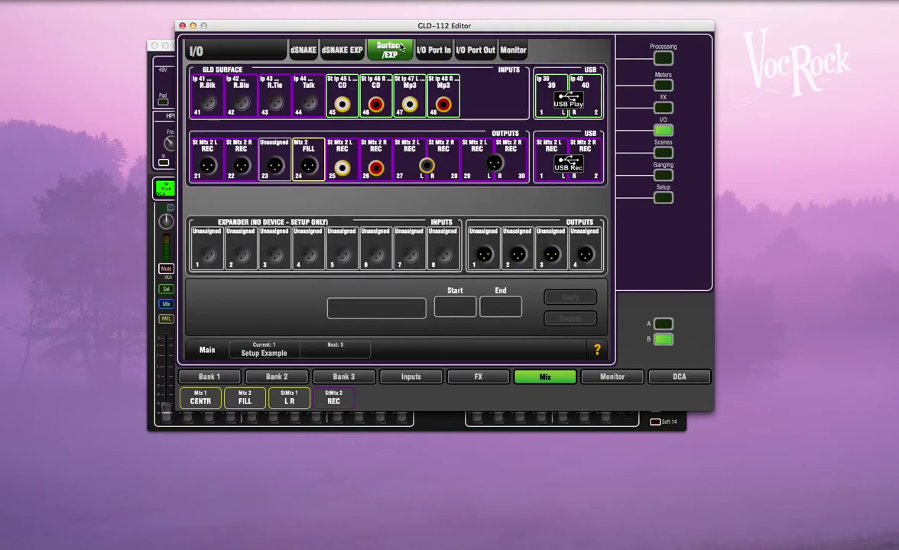
{"action": "left_click", "coordinate": [205, 94]}
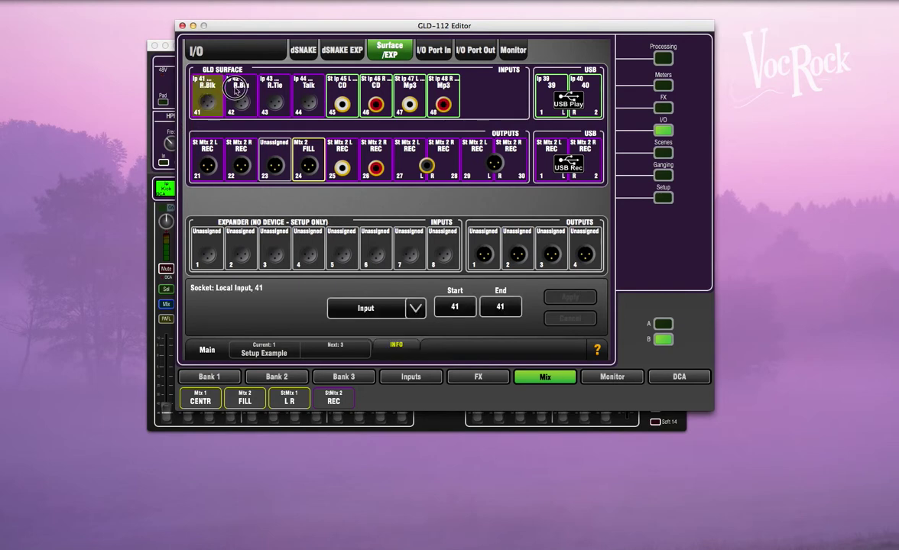
{"action": "left_click", "coordinate": [243, 91]}
{"action": "left_click", "coordinate": [260, 90]}
{"action": "left_click", "coordinate": [308, 88]}
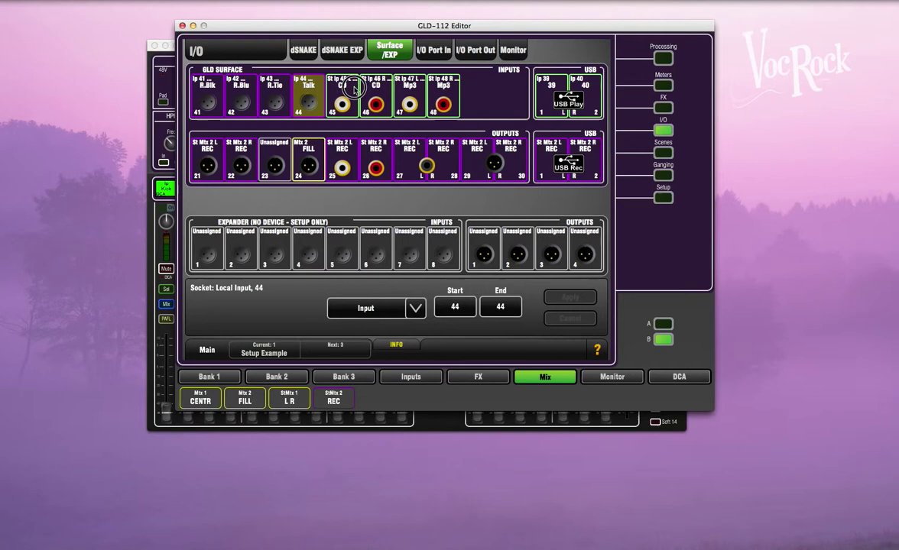
{"action": "left_click", "coordinate": [336, 88]}
{"action": "left_click", "coordinate": [366, 88]}
{"action": "left_click", "coordinate": [421, 91]}
{"action": "left_click", "coordinate": [440, 92]}
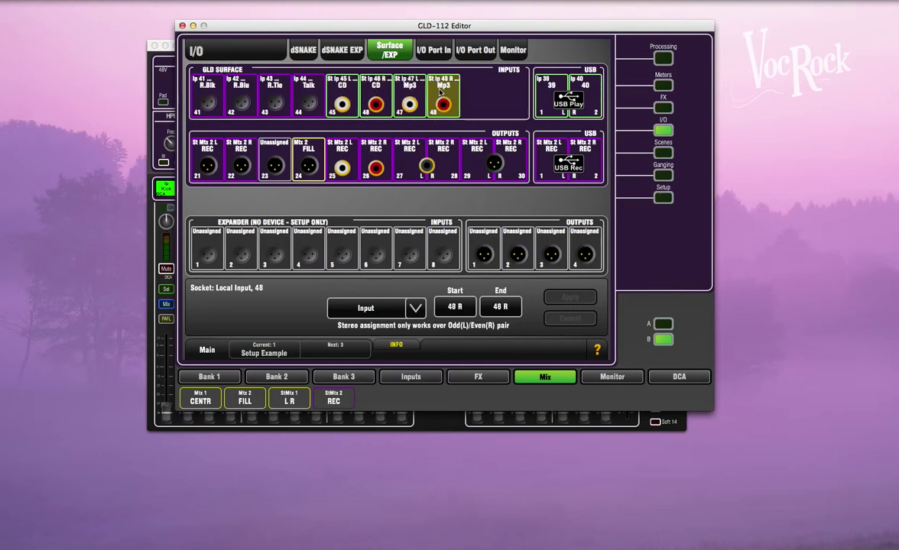
Review the USB Play inputs 39 and 40
{"action": "left_click", "coordinate": [565, 85]}
{"action": "left_click", "coordinate": [588, 88]}
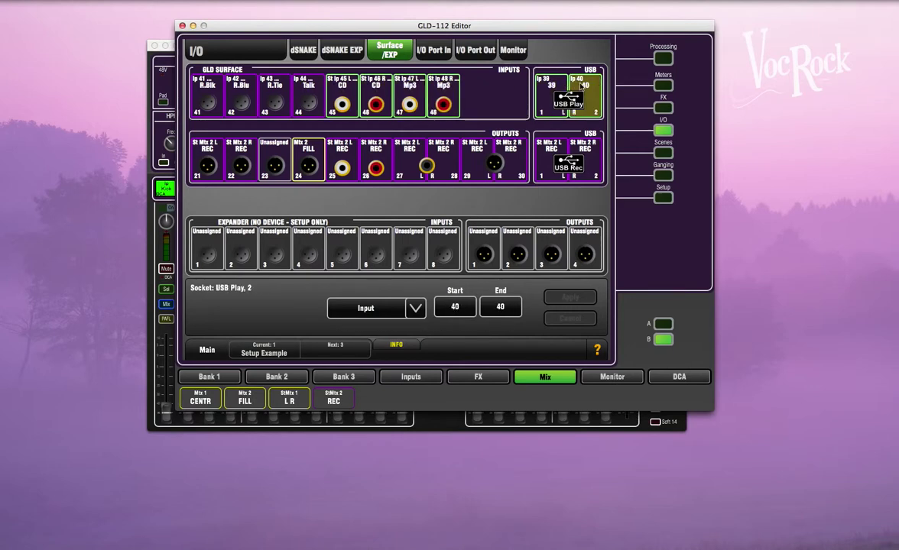
{"action": "left_click", "coordinate": [549, 82]}
{"action": "left_click", "coordinate": [578, 84]}
{"action": "left_click", "coordinate": [550, 83]}
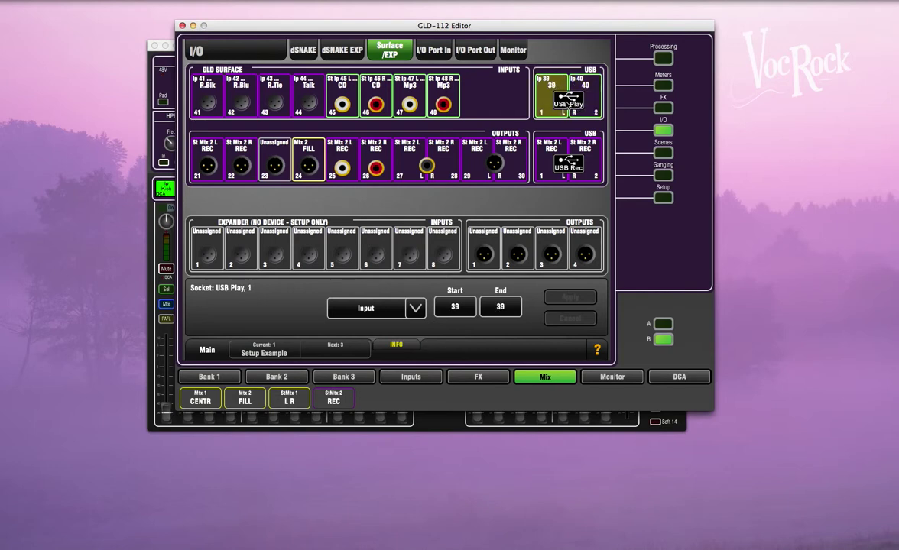
Review local outputs 21–29 and USB Rec, fed by Stereo Matrix 2
{"action": "left_click", "coordinate": [204, 152]}
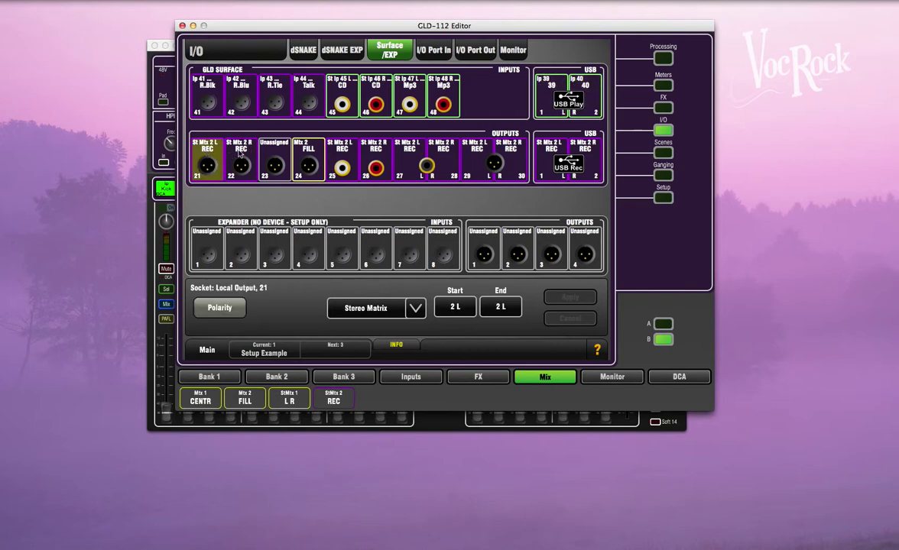
{"action": "left_click", "coordinate": [239, 153]}
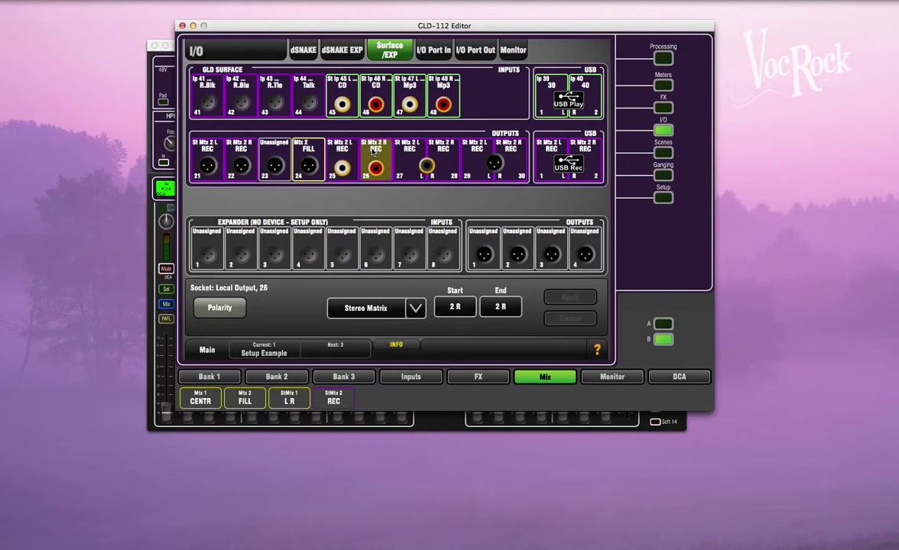
{"action": "left_click", "coordinate": [407, 149]}
{"action": "left_click", "coordinate": [433, 139]}
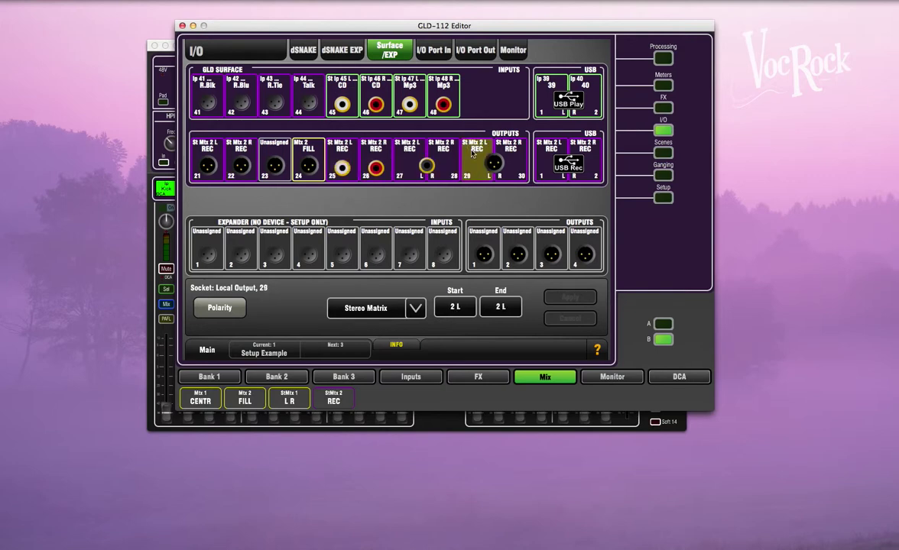
{"action": "left_click", "coordinate": [520, 151]}
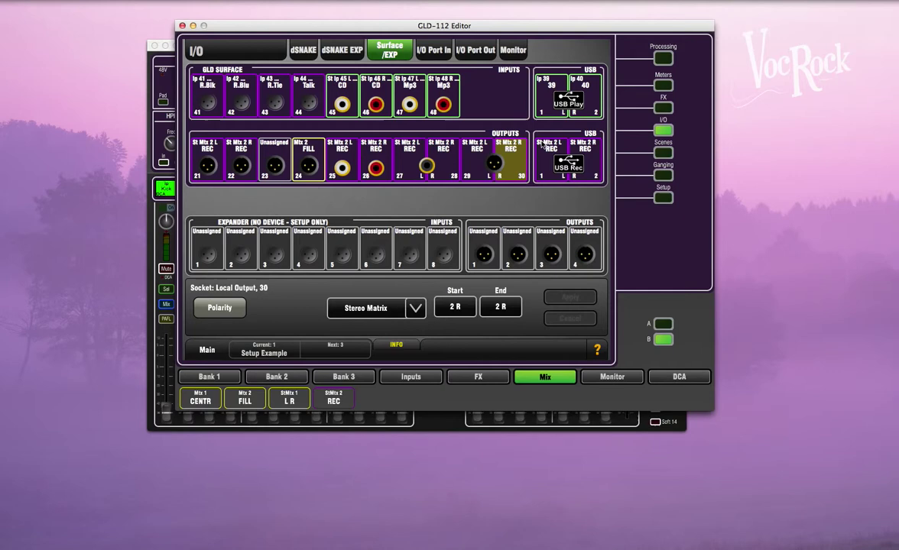
{"action": "left_click", "coordinate": [585, 149]}
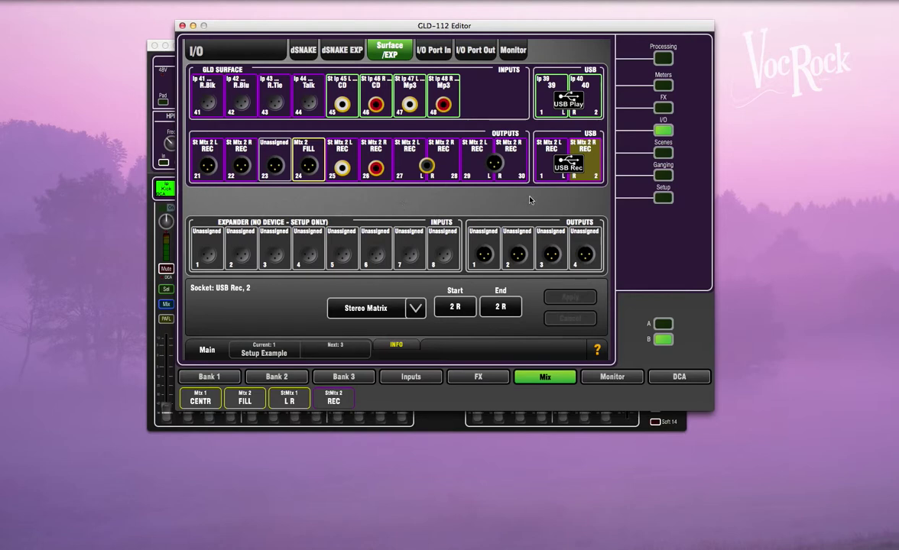
{"action": "left_click", "coordinate": [299, 156]}
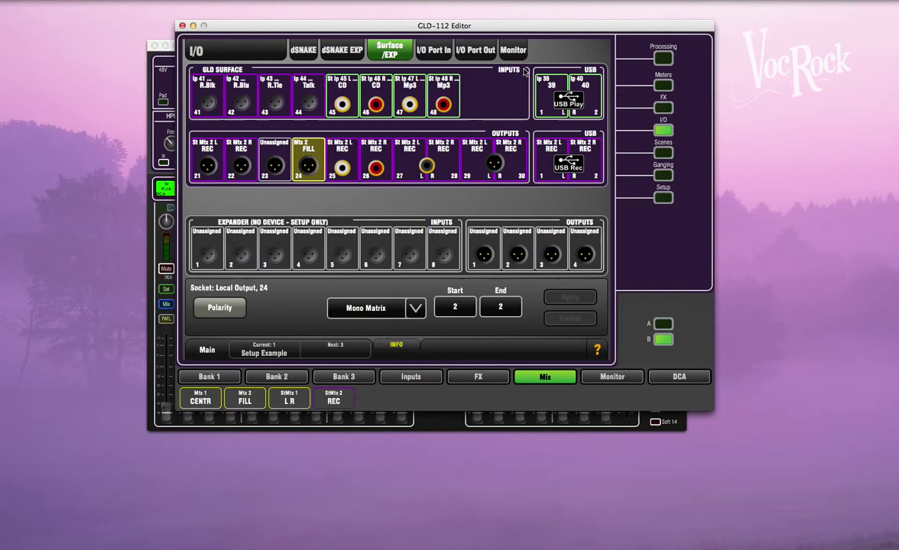
{"action": "left_click", "coordinate": [304, 50]}
{"action": "left_click", "coordinate": [342, 51]}
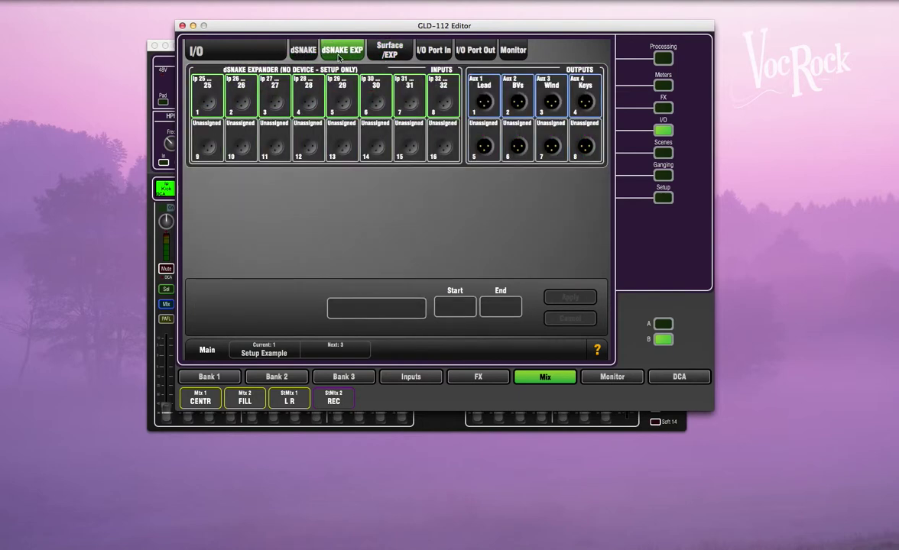
{"action": "left_click", "coordinate": [378, 54]}
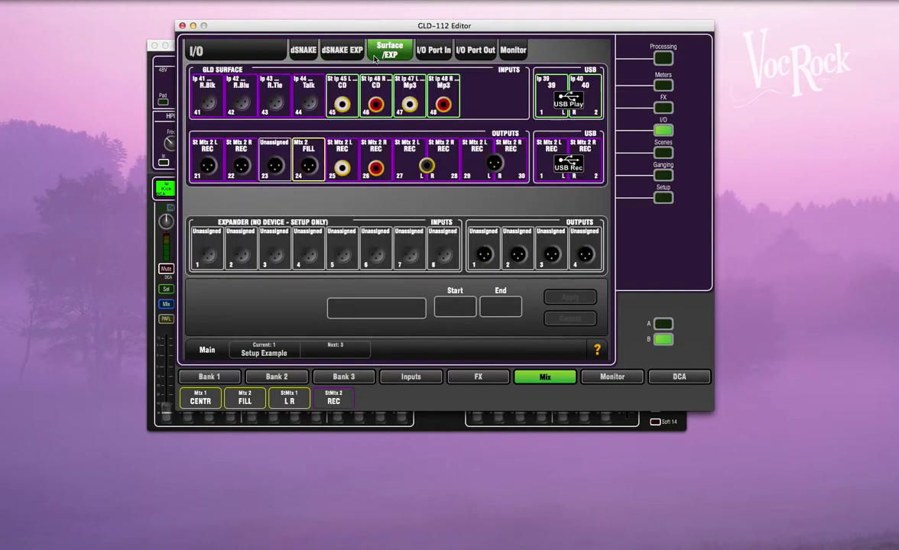